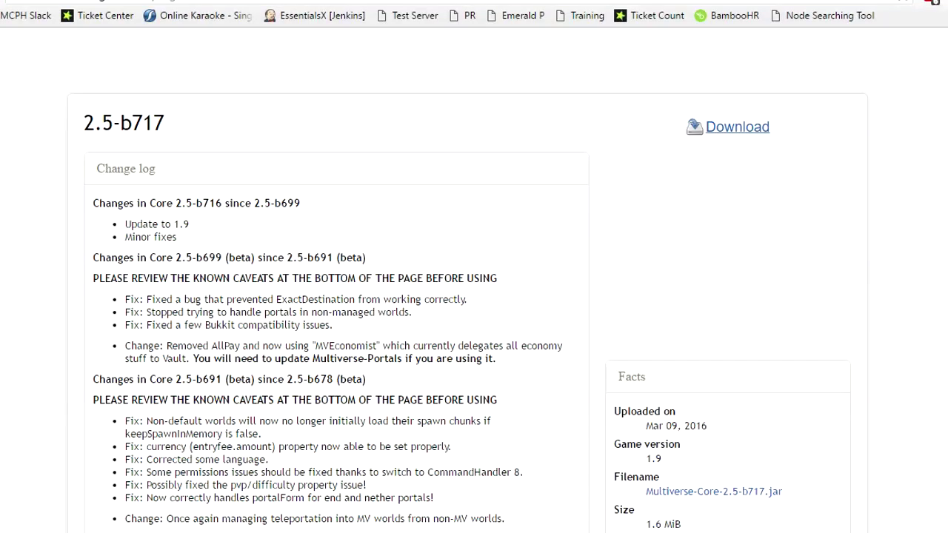
Open the upstream Multiverse-Core project, download Multiverse-Core-2.5.0-SNAPSHOT.jar and keep the file
{"action": "left_click", "coordinate": [737, 126]}
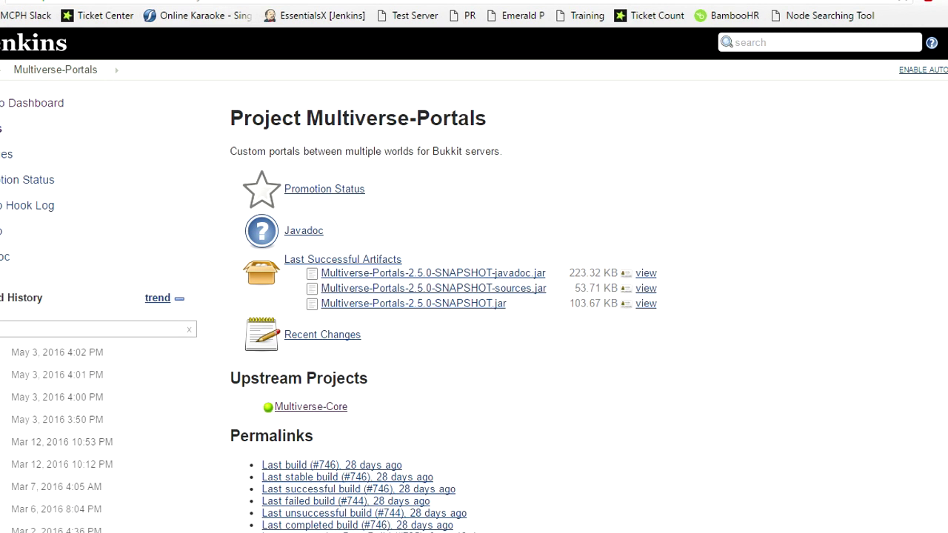
{"action": "scroll", "coordinate": [333, 465], "scroll_direction": "down", "scroll_amount": 2}
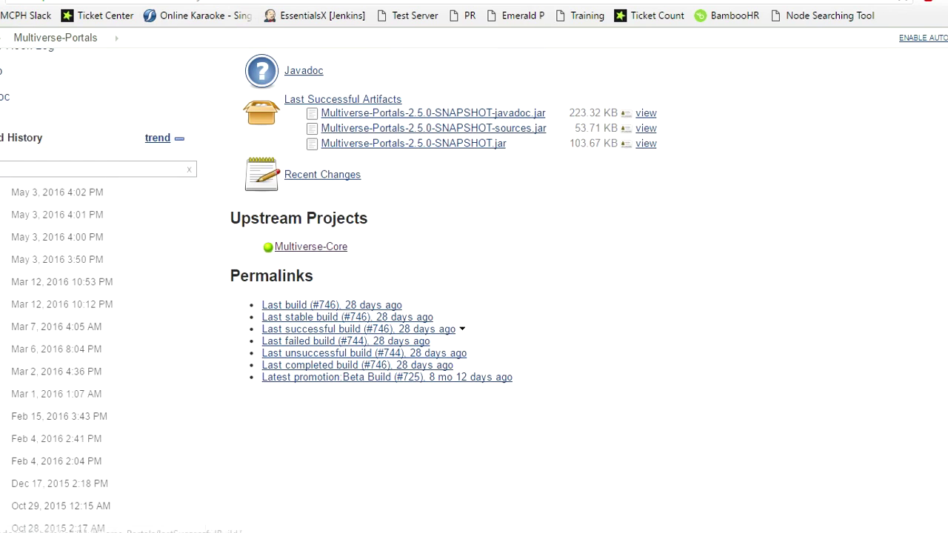
{"action": "left_click", "coordinate": [311, 247]}
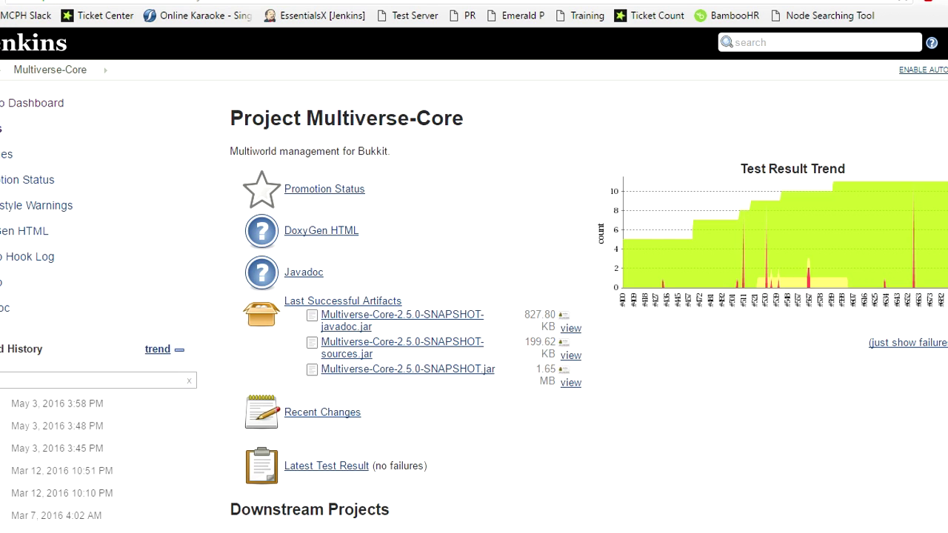
{"action": "scroll", "coordinate": [474, 290], "scroll_direction": "down", "scroll_amount": 2}
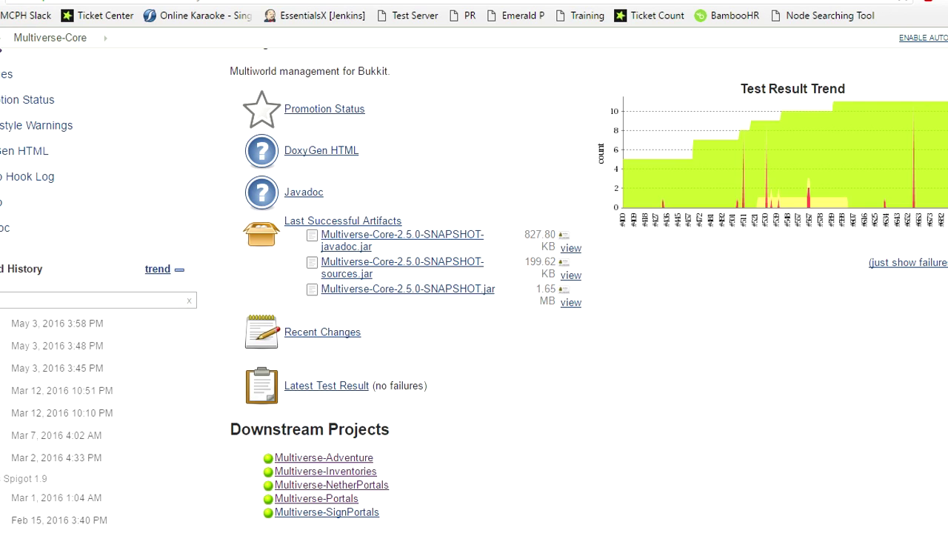
{"action": "left_click", "coordinate": [407, 288]}
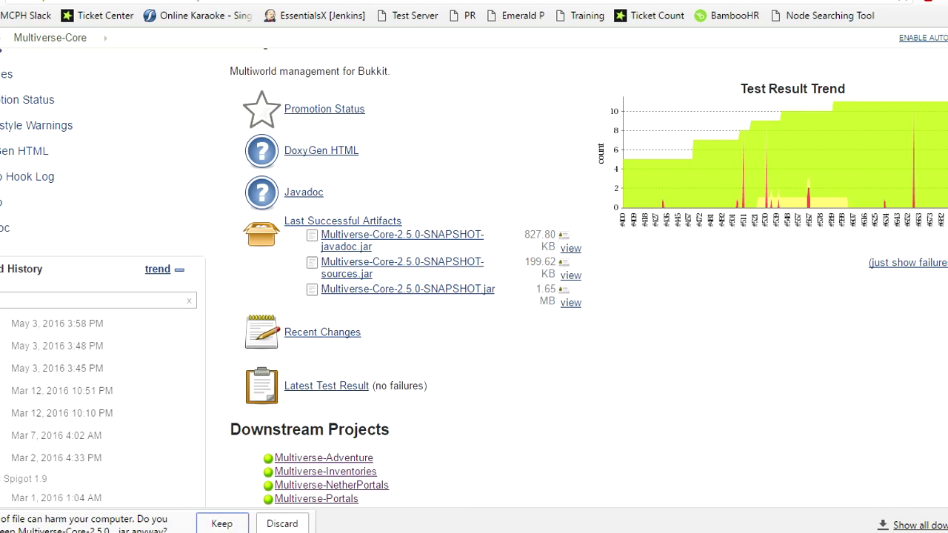
{"action": "left_click", "coordinate": [221, 524]}
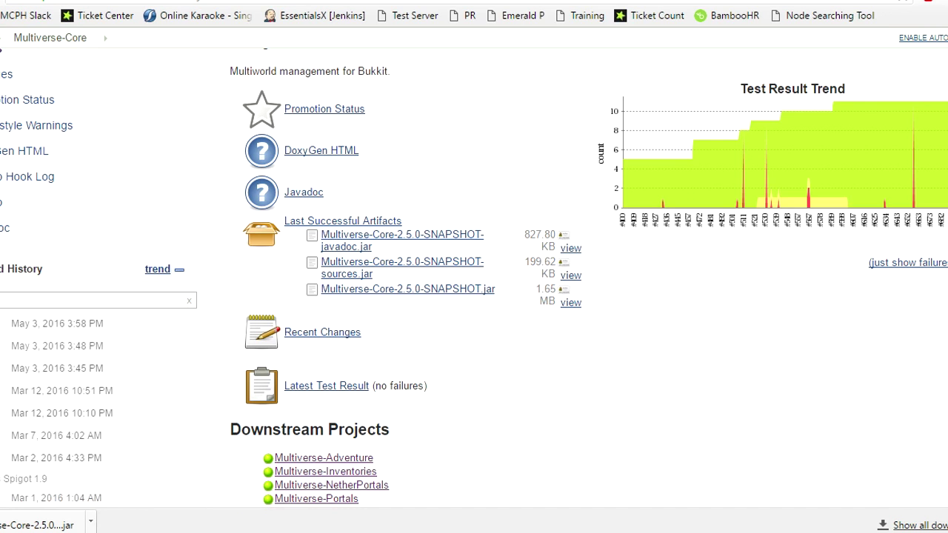
Open the downstream Multiverse-Portals project, download Multiverse-Portals-2.5.0-SNAPSHOT.jar and keep the file
{"action": "scroll", "coordinate": [474, 279], "scroll_direction": "down", "scroll_amount": 1}
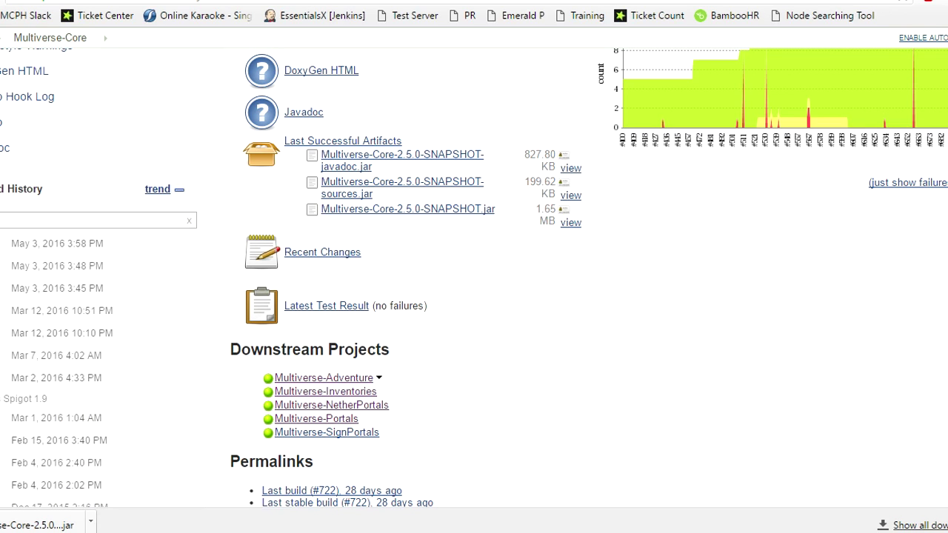
{"action": "double_click", "coordinate": [325, 349]}
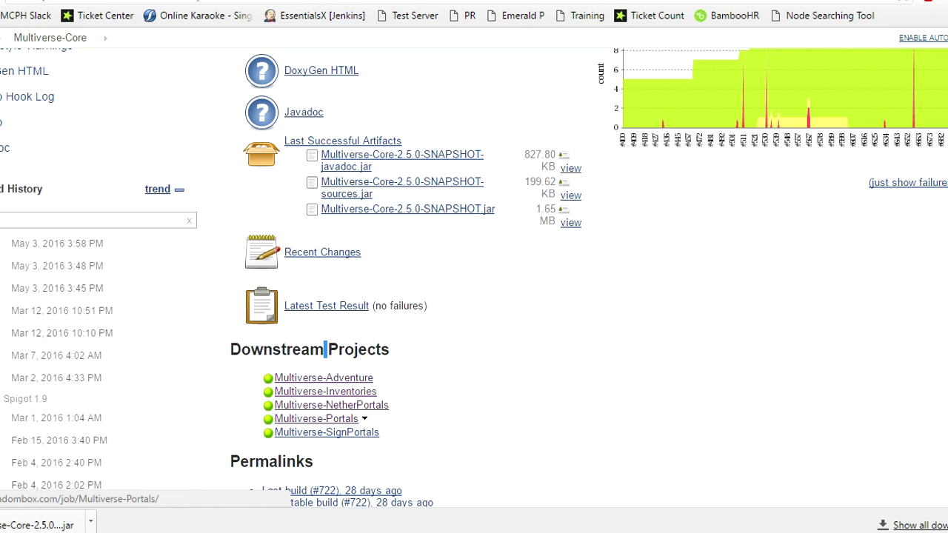
{"action": "left_click", "coordinate": [316, 419]}
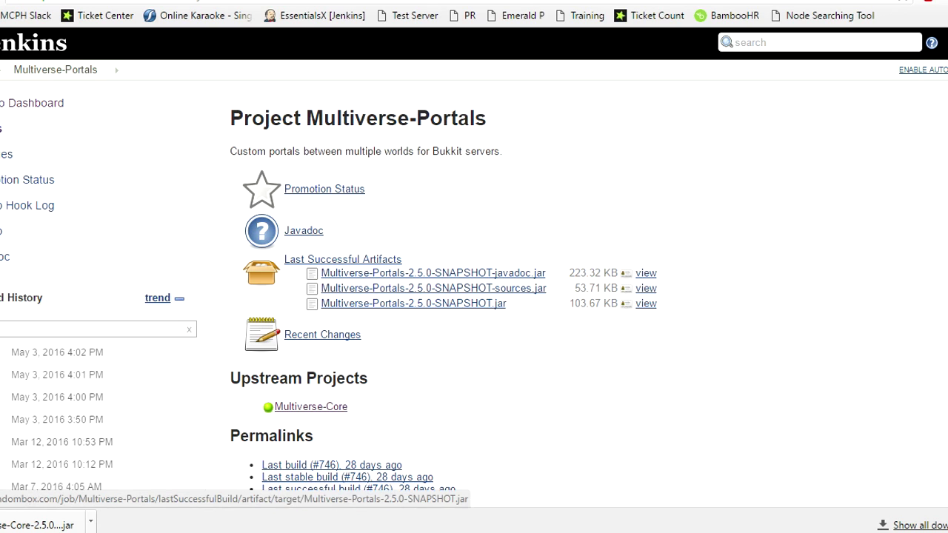
{"action": "left_click", "coordinate": [413, 303]}
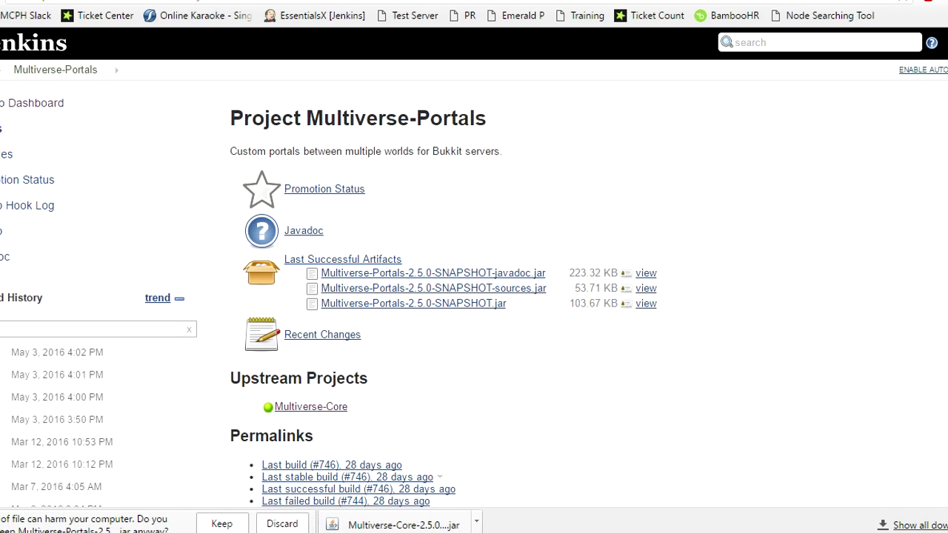
{"action": "left_click", "coordinate": [222, 524]}
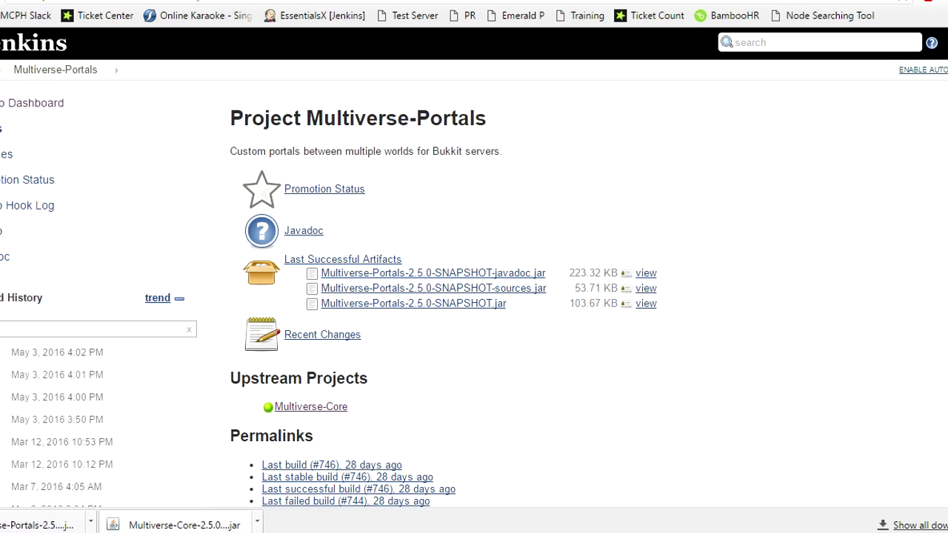
In the server's file manager, delete Multiverse-Portals-2.5.jar and Multiverse-Core-2.5-b717.jar from the plugins folder
{"action": "key", "text": "ctrl+Tab"}
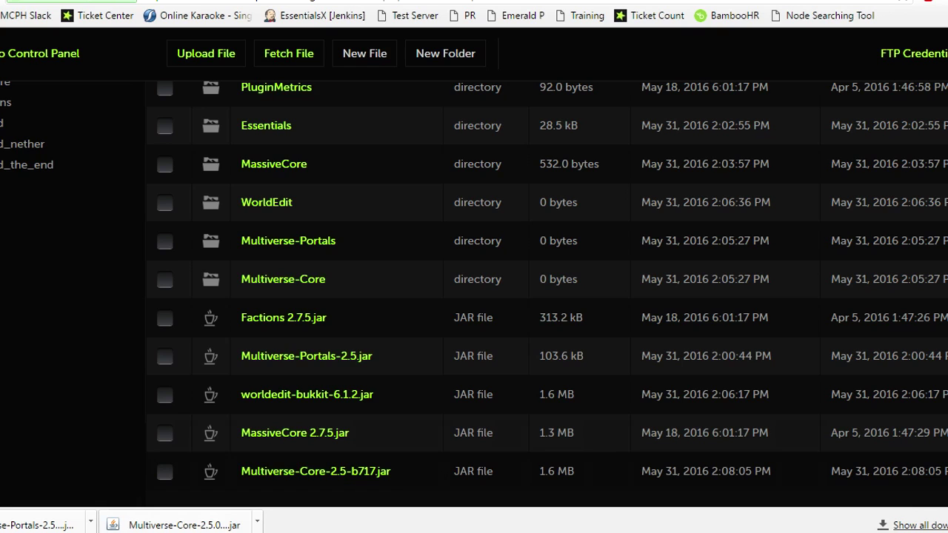
{"action": "left_click", "coordinate": [165, 356]}
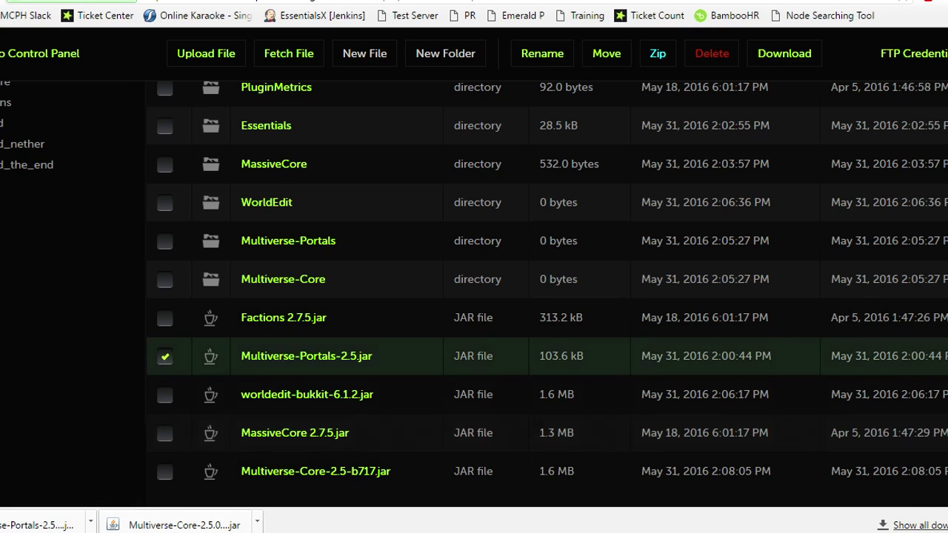
{"action": "left_click", "coordinate": [164, 472]}
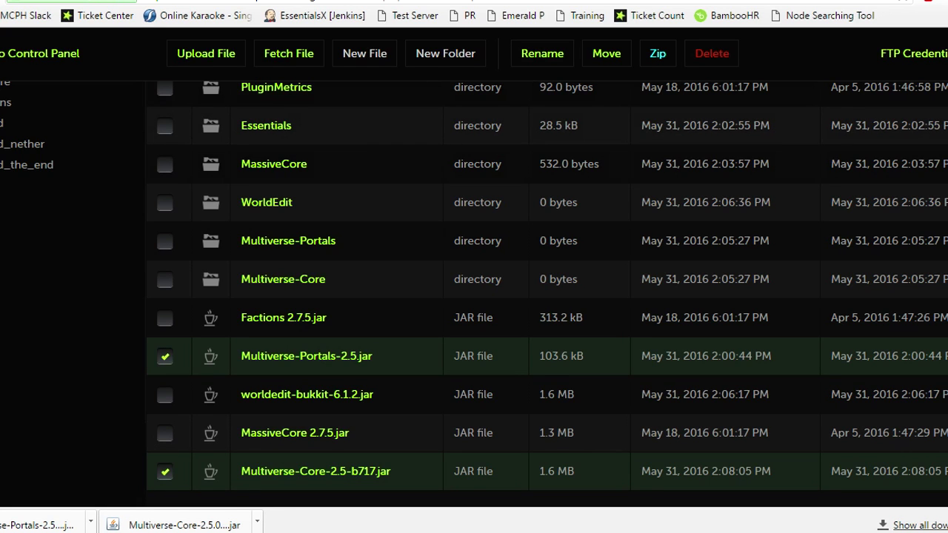
{"action": "left_click", "coordinate": [712, 53]}
{"action": "left_click", "coordinate": [670, 192]}
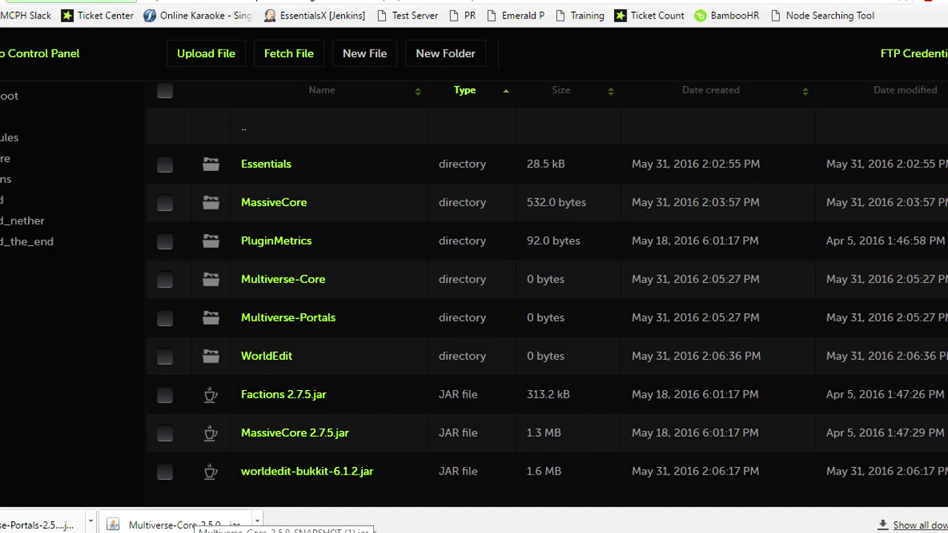
Upload the downloaded Multiverse-Core and Multiverse-Portals 2.5.0-SNAPSHOT jars to the server's plugins folder
{"action": "left_click_drag", "start_coordinate": [244, 522], "coordinate": [693, 309]}
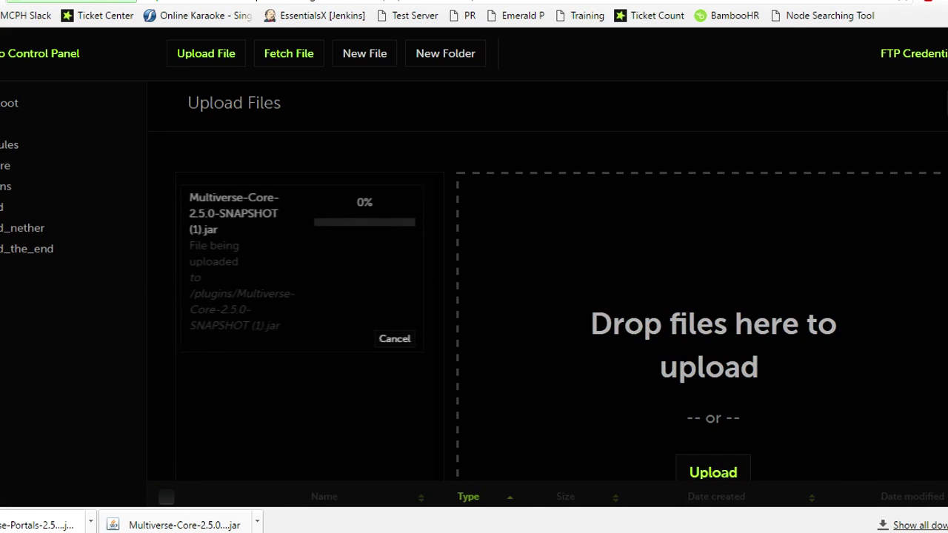
{"action": "left_click_drag", "start_coordinate": [37, 524], "coordinate": [711, 256]}
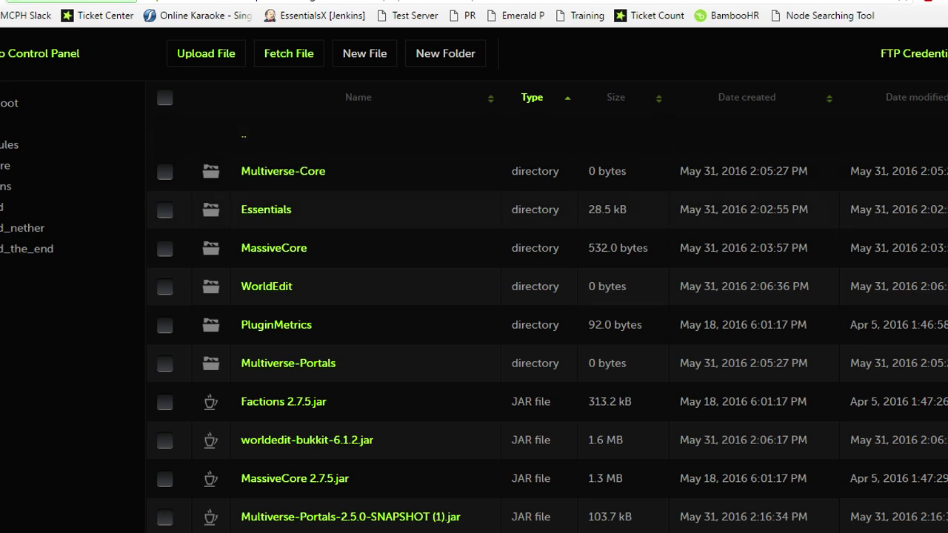
{"action": "scroll", "coordinate": [474, 309], "scroll_direction": "down", "scroll_amount": 1}
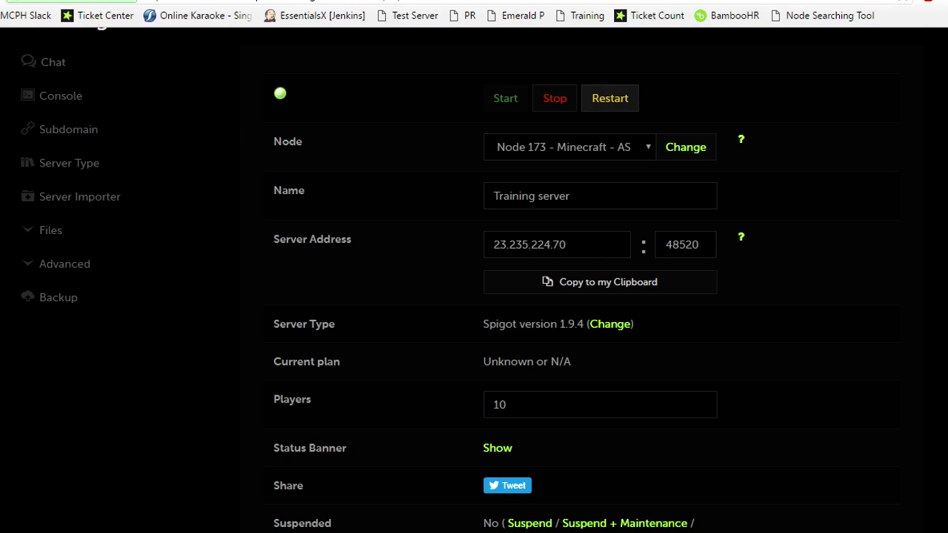
Restart the Training server, switch to Minecraft and join the JUST DO IT multiplayer server
{"action": "left_click", "coordinate": [610, 97]}
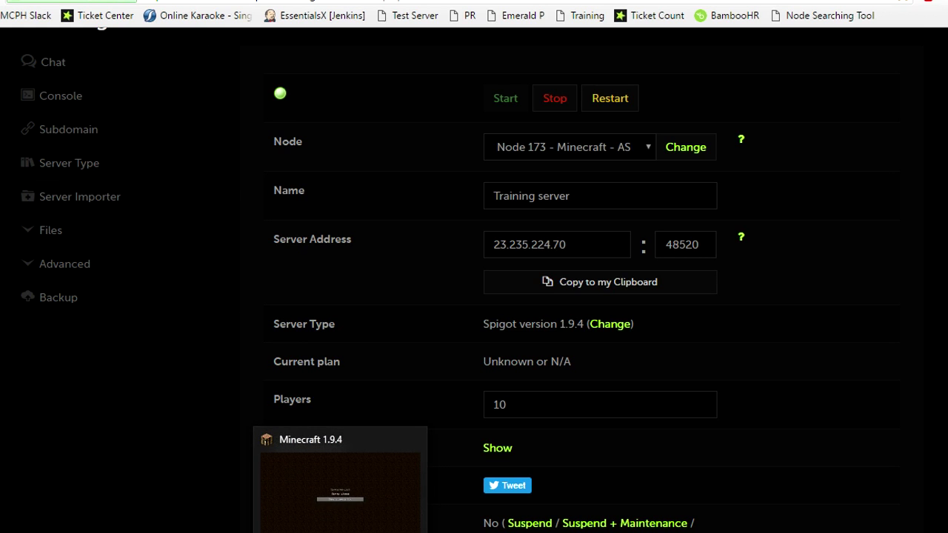
{"action": "left_click", "coordinate": [340, 532]}
{"action": "left_click", "coordinate": [472, 294]}
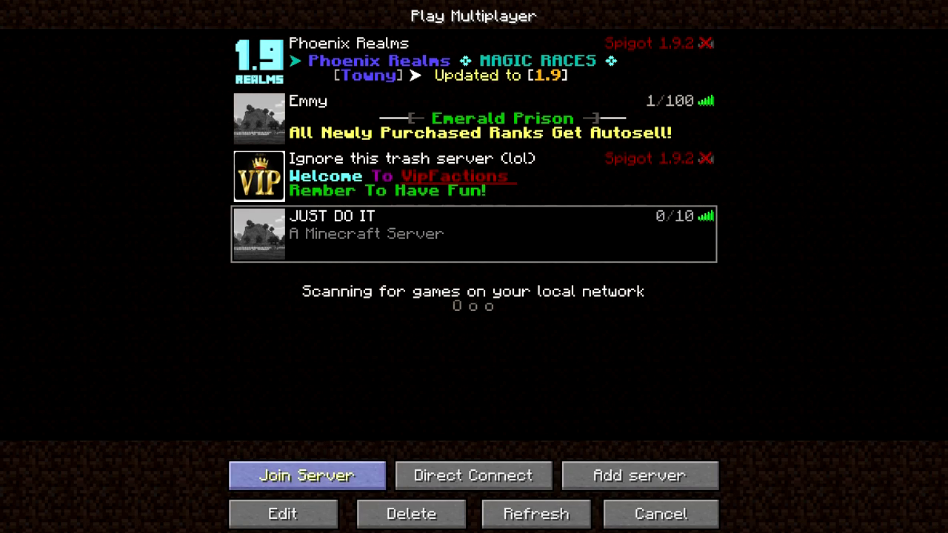
{"action": "left_click", "coordinate": [307, 475]}
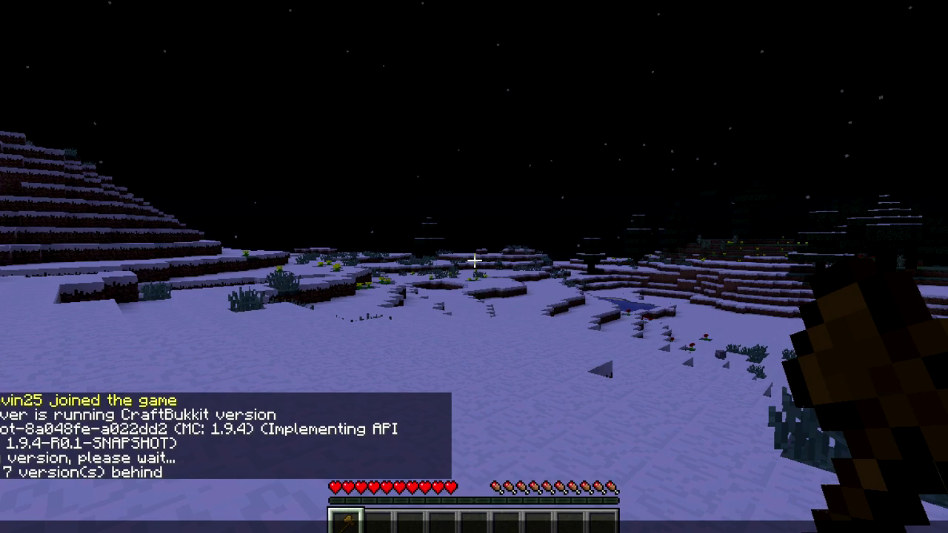
Change the game mode to creative and fly across the snow to the pit with the icy pool
{"action": "type", "text": "de creative"}
{"action": "key", "text": "Return"}
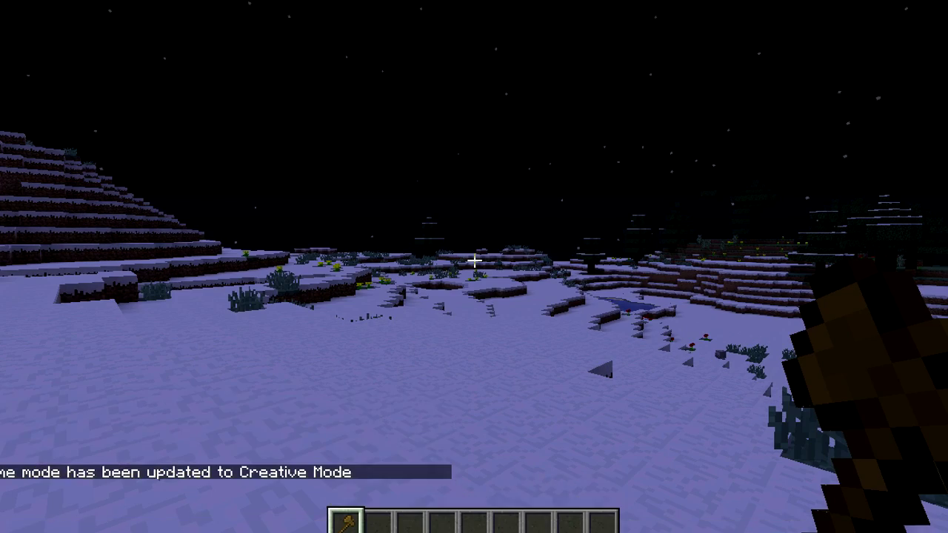
{"action": "key", "text": "space"}
{"action": "key", "text": "space"}
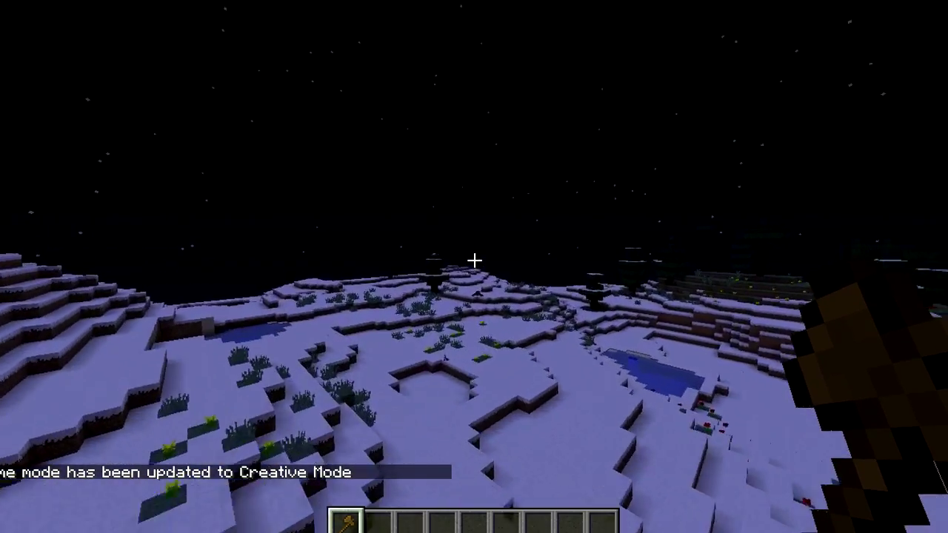
{"action": "key", "text": "w"}
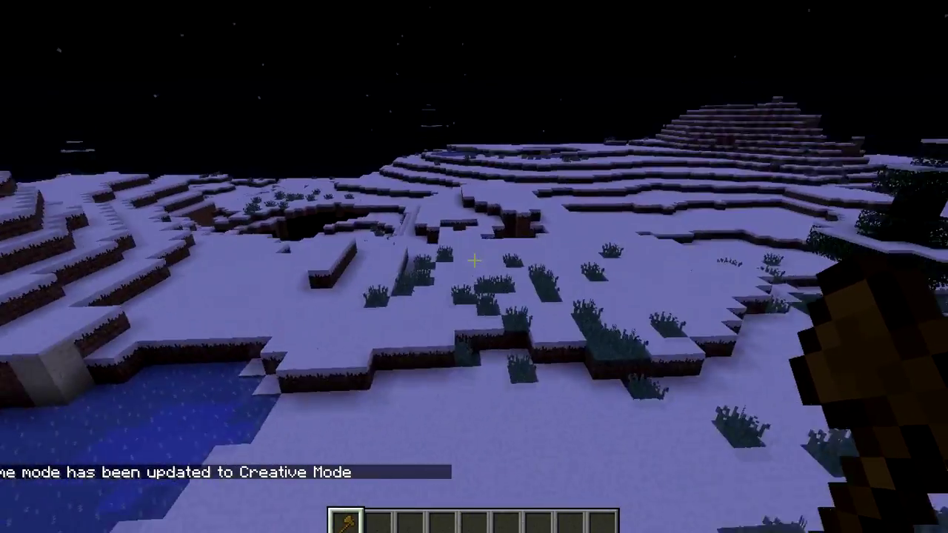
{"action": "key", "text": "w"}
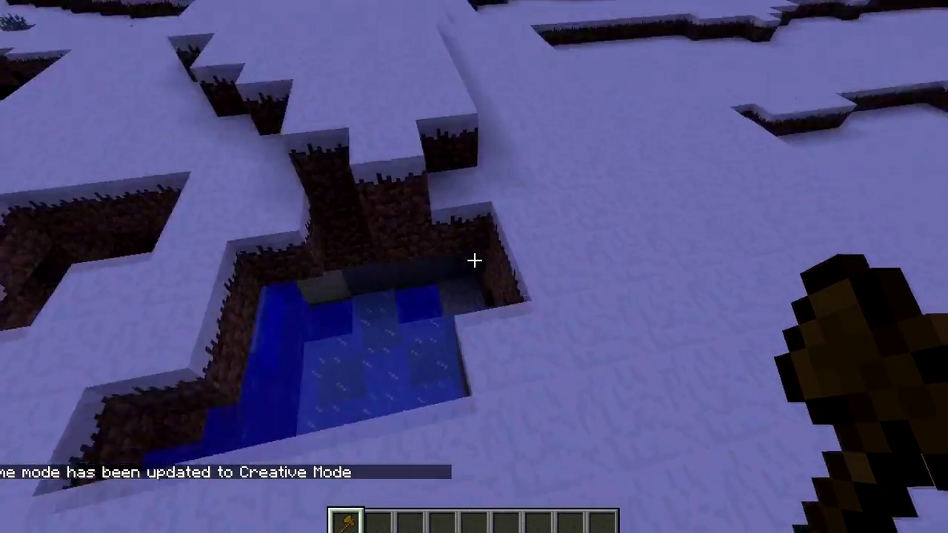
{"action": "key", "text": "w"}
Mark a region in the pit from (-394, 70, 204) to (-391, 66, 204) and create a portal named KevFive
{"action": "left_click", "coordinate": [474, 260]}
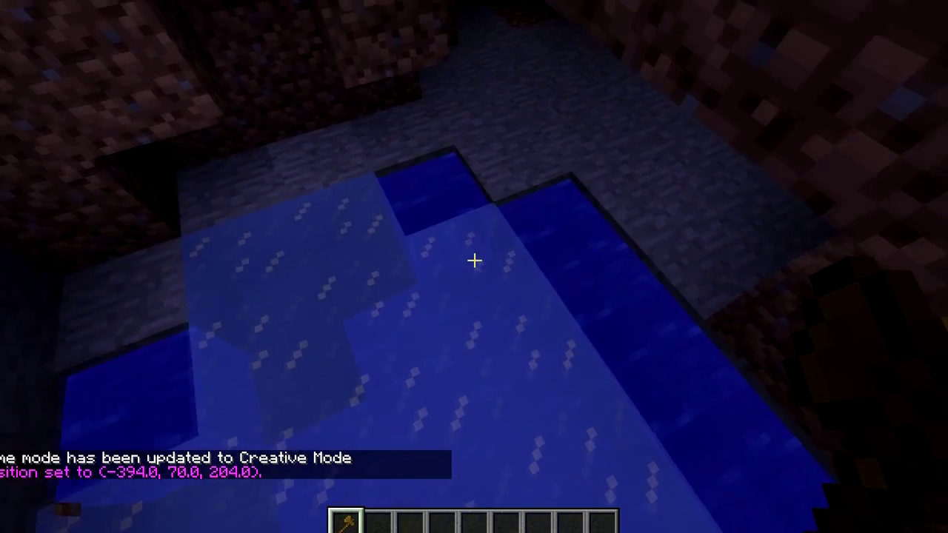
{"action": "right_click", "coordinate": [474, 260]}
{"action": "key", "text": "space"}
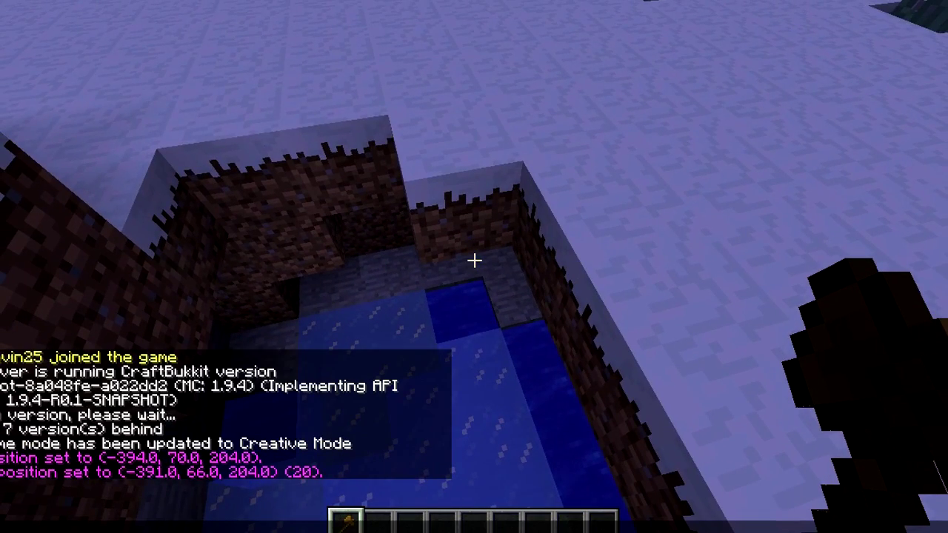
{"action": "type", "text": "/create KevFive"}
{"action": "key", "text": "Return"}
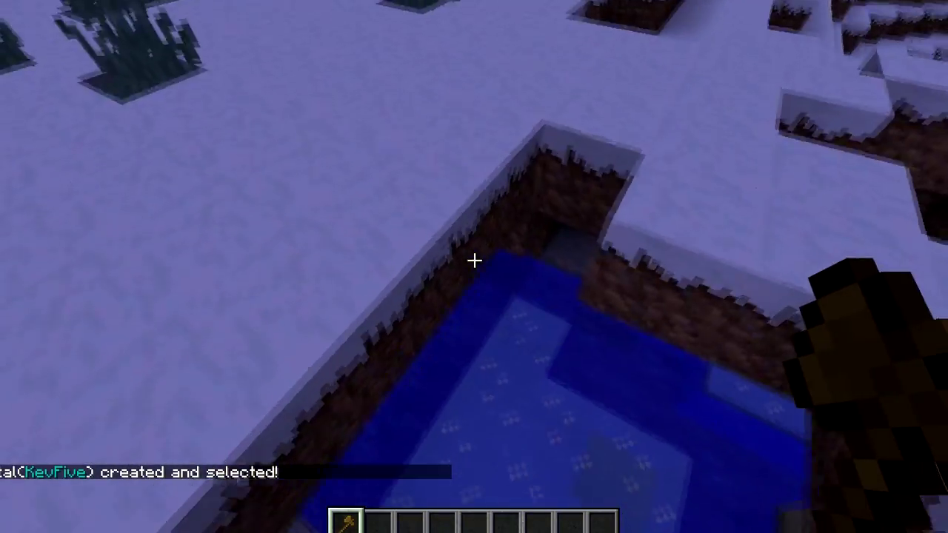
Mark a second region from (-390, 69, 206) to (-393, 66, 206) and create a portal named KevFive2
{"action": "left_click", "coordinate": [474, 260]}
{"action": "right_click", "coordinate": [474, 260]}
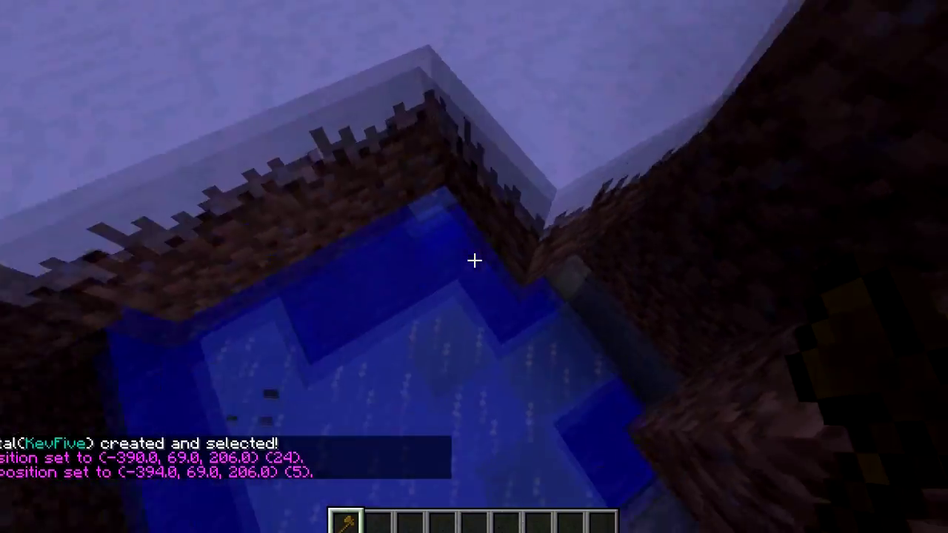
{"action": "right_click", "coordinate": [474, 260]}
{"action": "key", "text": "t"}
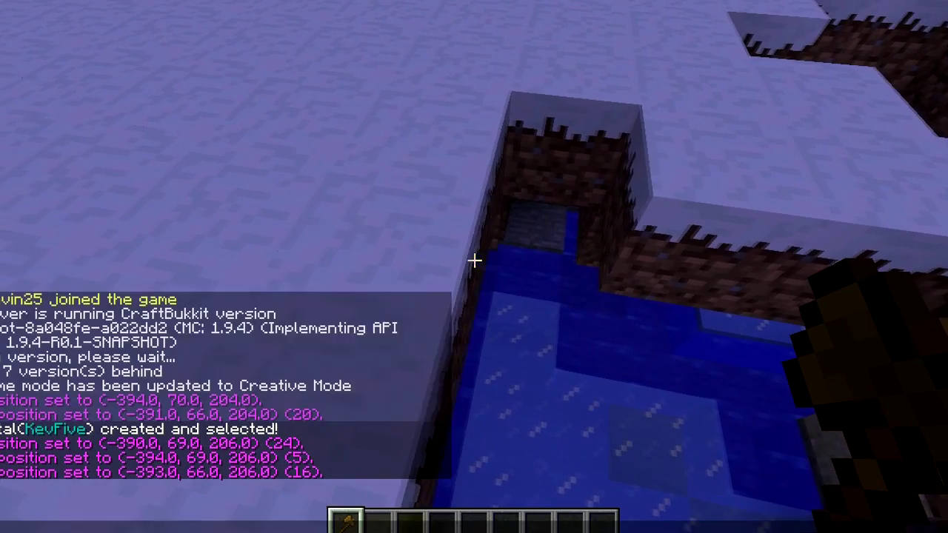
{"action": "type", "text": "/mvp create Kev"}
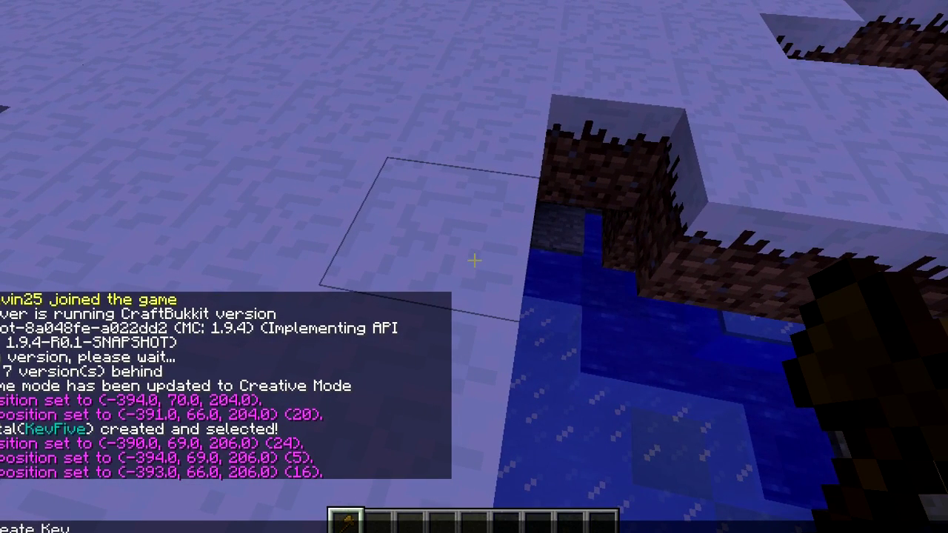
{"action": "type", "text": "Five2"}
{"action": "key", "text": "Return"}
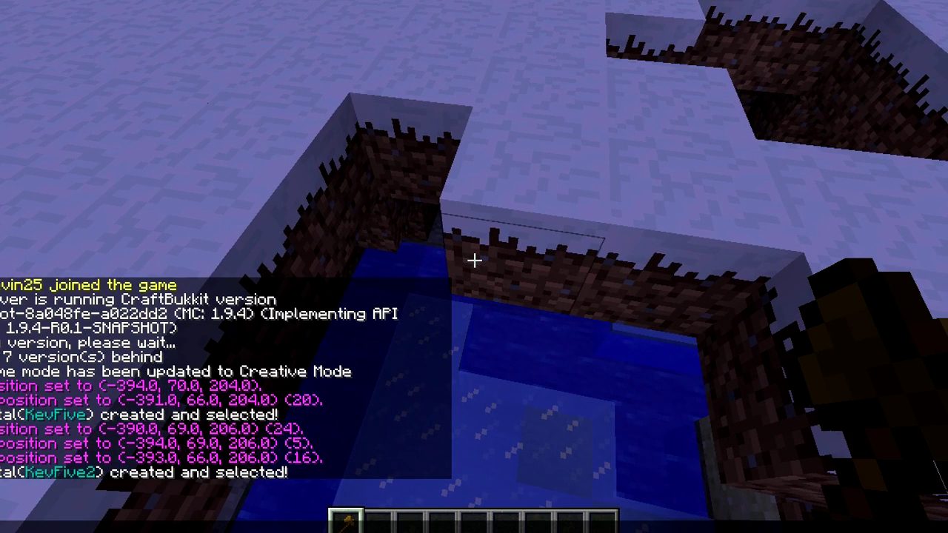
Set the destination of portal KevFive2 to p:KevFive and move into the pit to test it
{"action": "type", "text": "/mvp modify dest p"}
{"action": "type", "text": ":"}
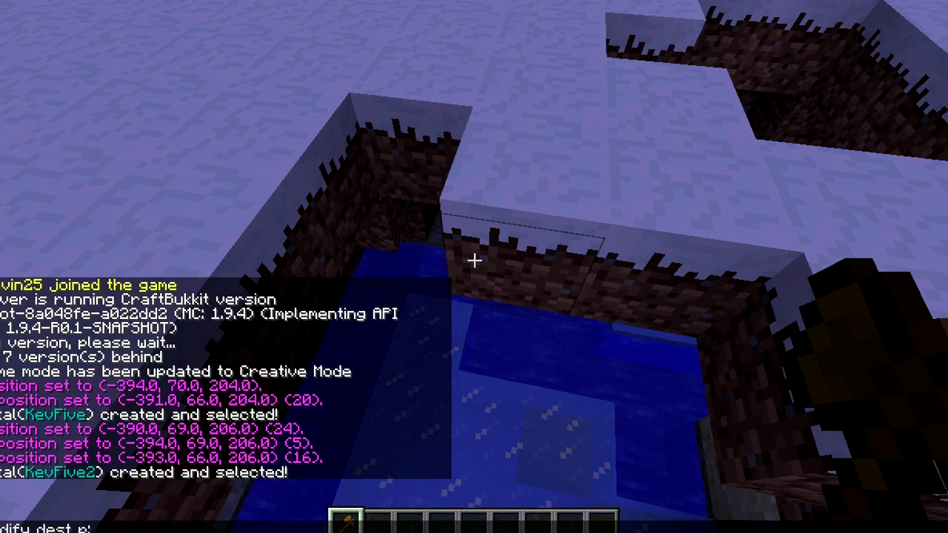
{"action": "type", "text": "KevFive"}
{"action": "key", "text": "Return"}
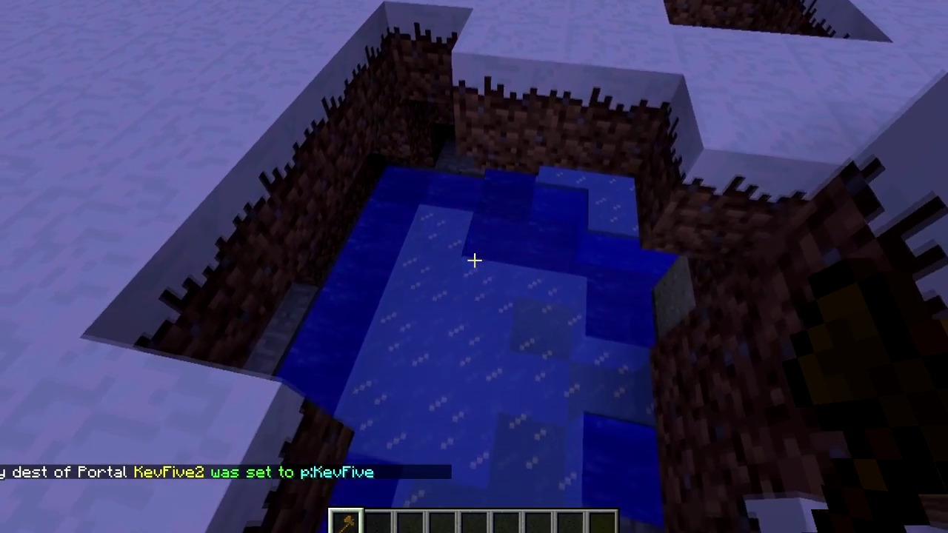
{"action": "key", "text": "w"}
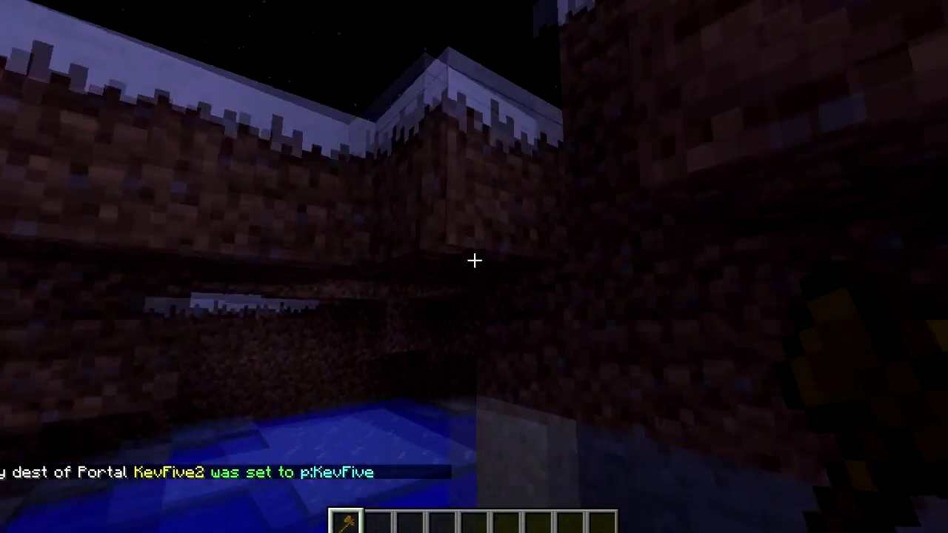
Fly out of the pit, select portal KevFive and set its destination to p:KevFive2
{"action": "key", "text": "space"}
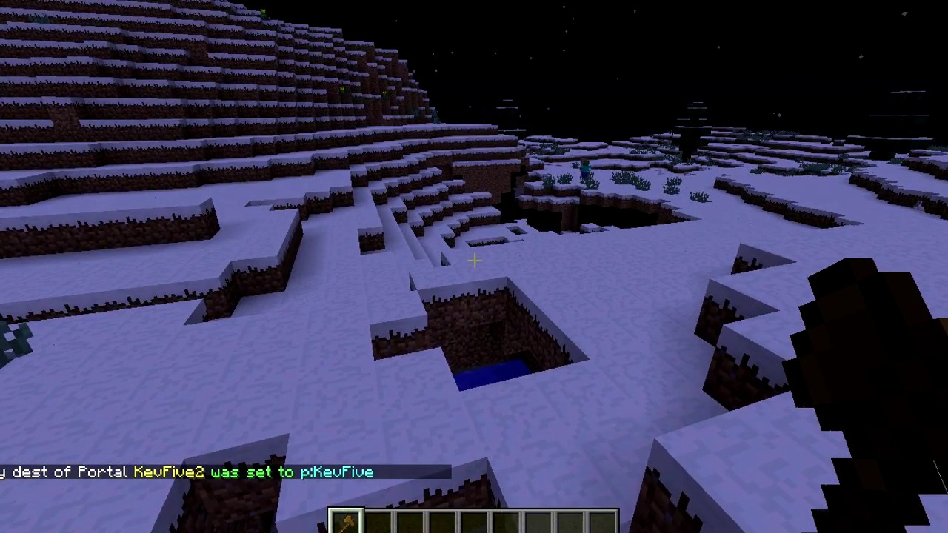
{"action": "key", "text": "t"}
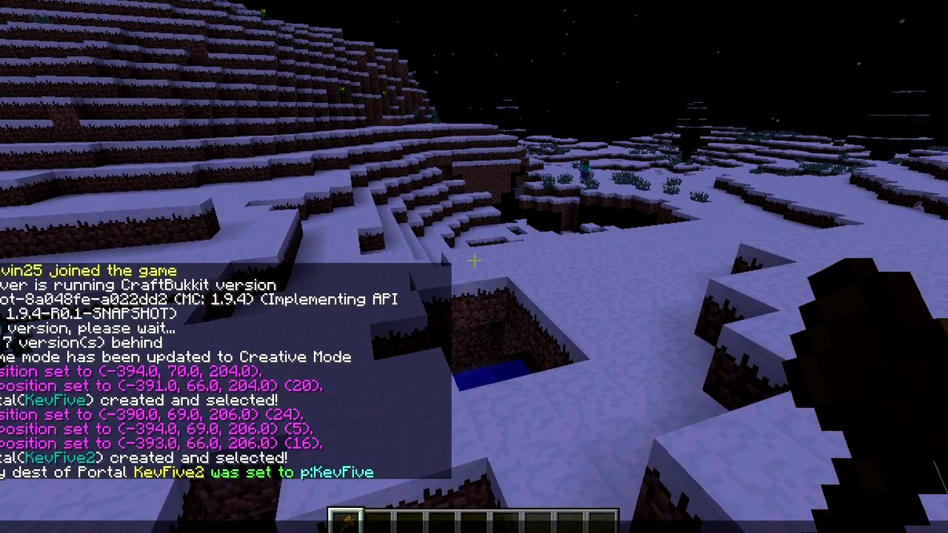
{"action": "type", "text": "select KevFive"}
{"action": "key", "text": "Return"}
{"action": "key", "text": "t"}
{"action": "key", "text": "Up"}
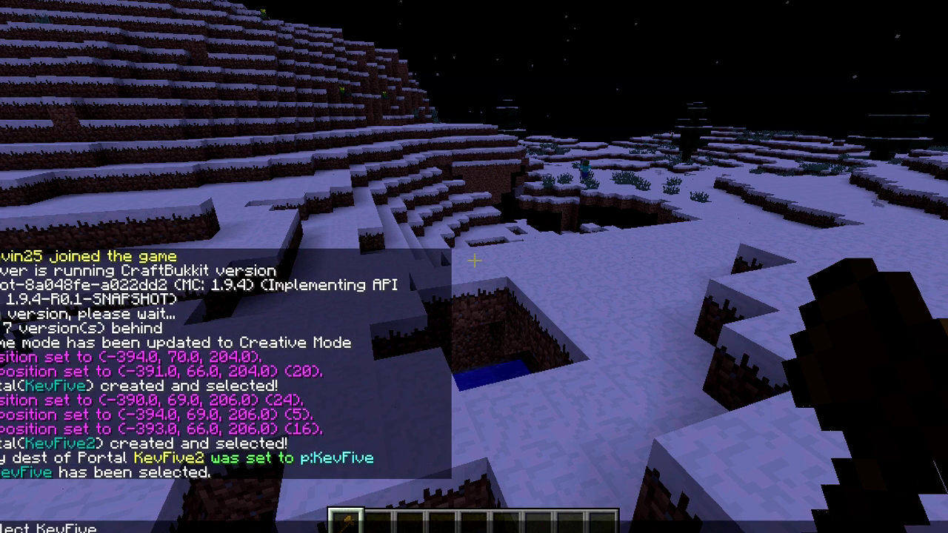
{"action": "key", "text": "Up"}
{"action": "type", "text": "2"}
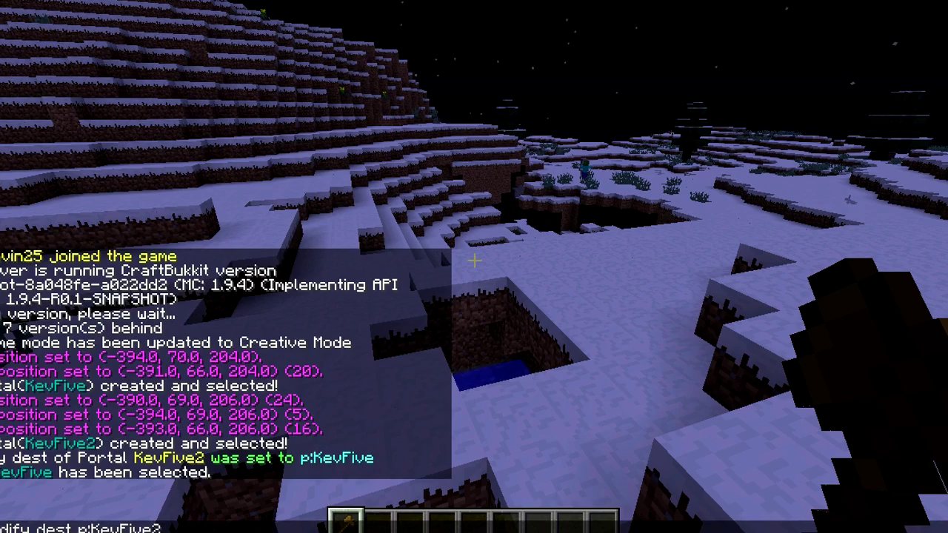
{"action": "key", "text": "Return"}
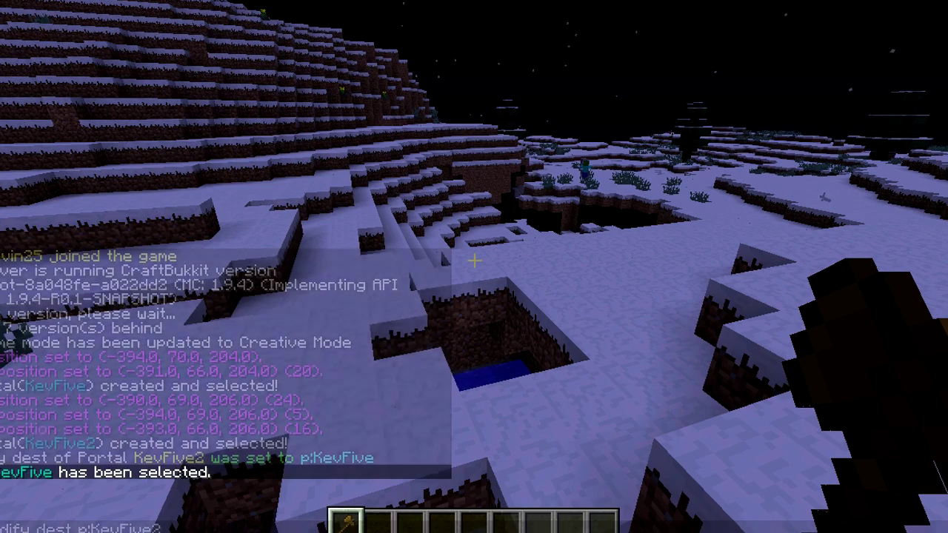
Fly back into the icy pit and move through the linked portals to test travel in both directions
{"action": "key", "text": "w"}
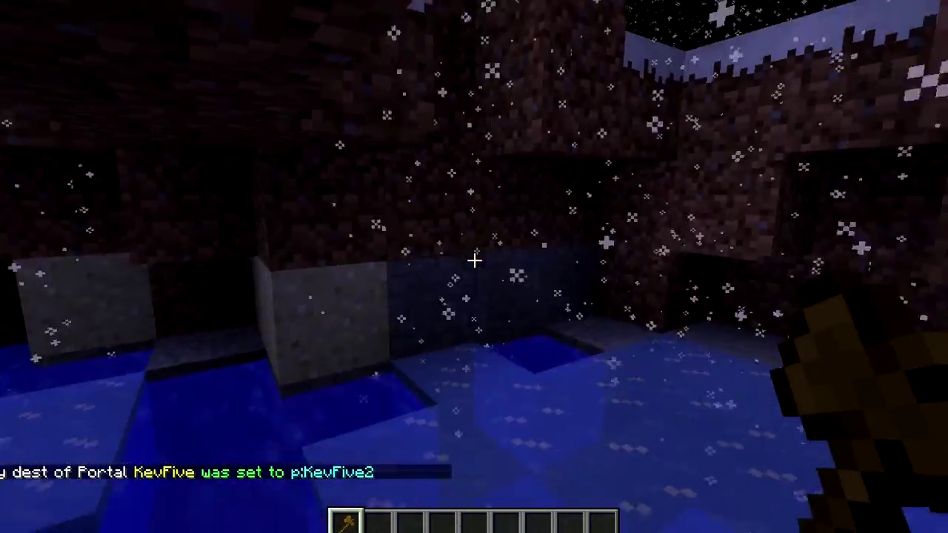
{"action": "key", "text": "w"}
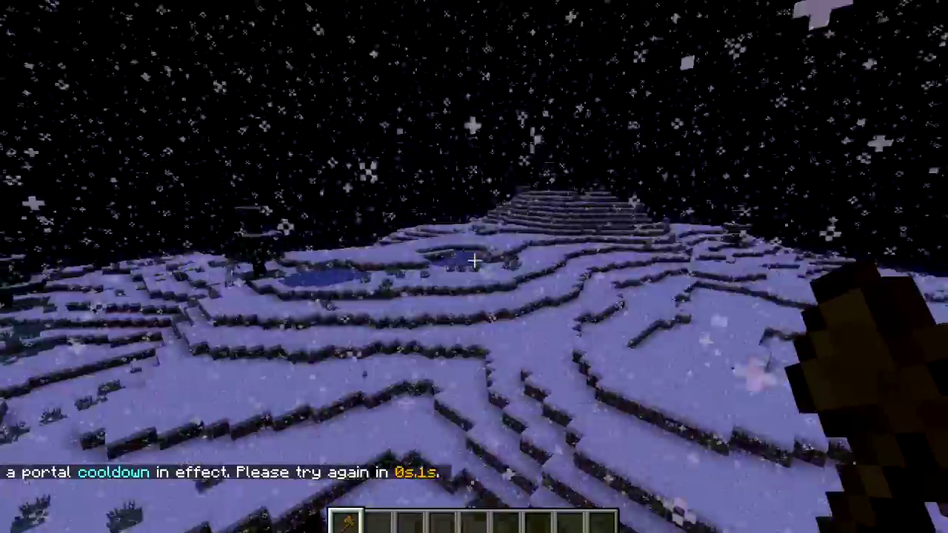
Move a little over the snowy hills and open the game menu
{"action": "key", "text": "w"}
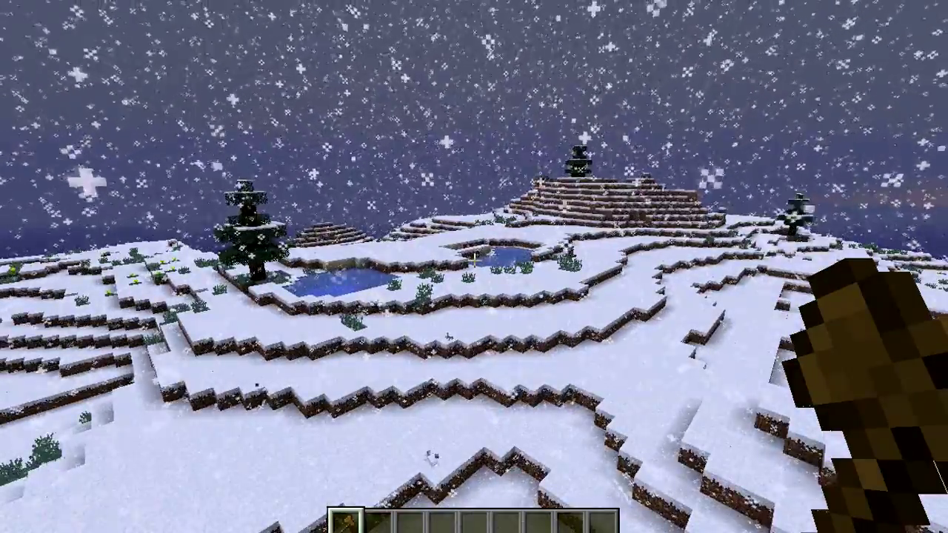
{"action": "mouse_move", "coordinate": [474, 222]}
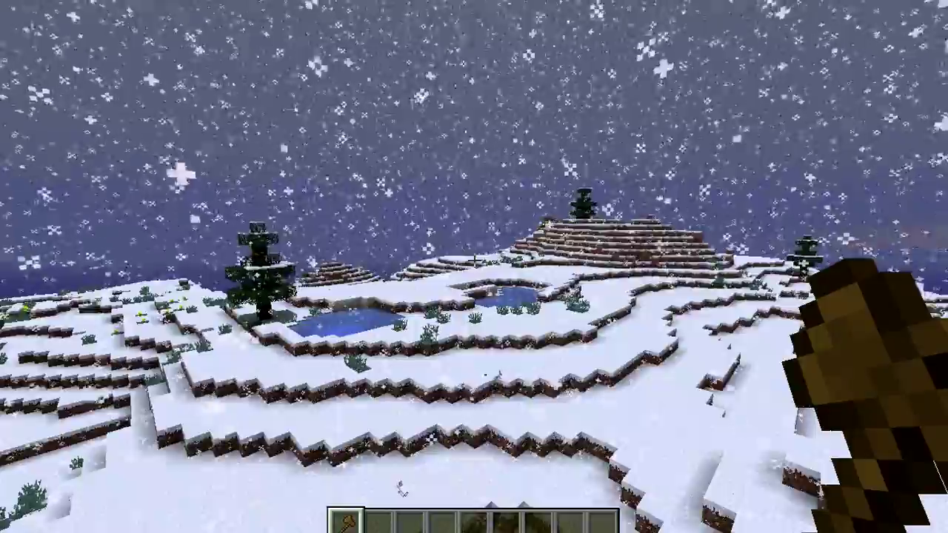
{"action": "mouse_move", "coordinate": [474, 266]}
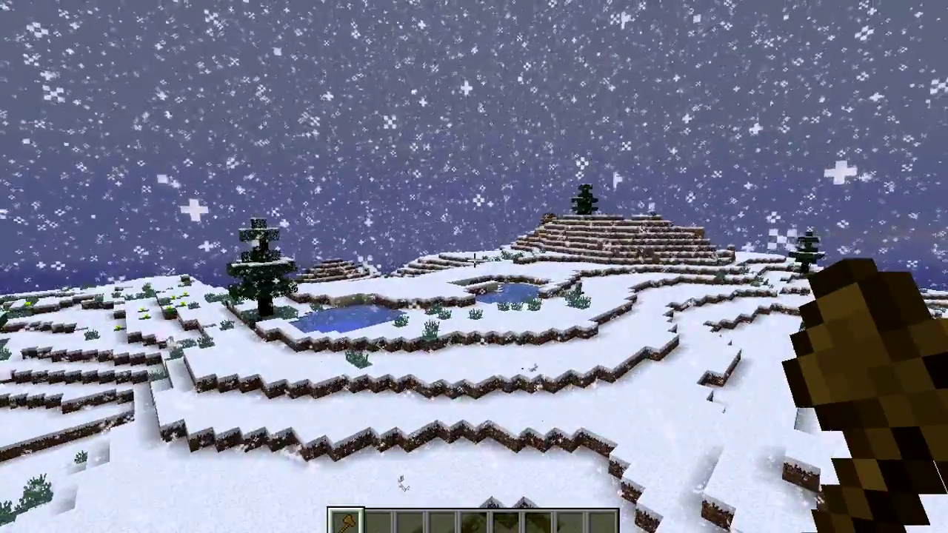
{"action": "key", "text": "w"}
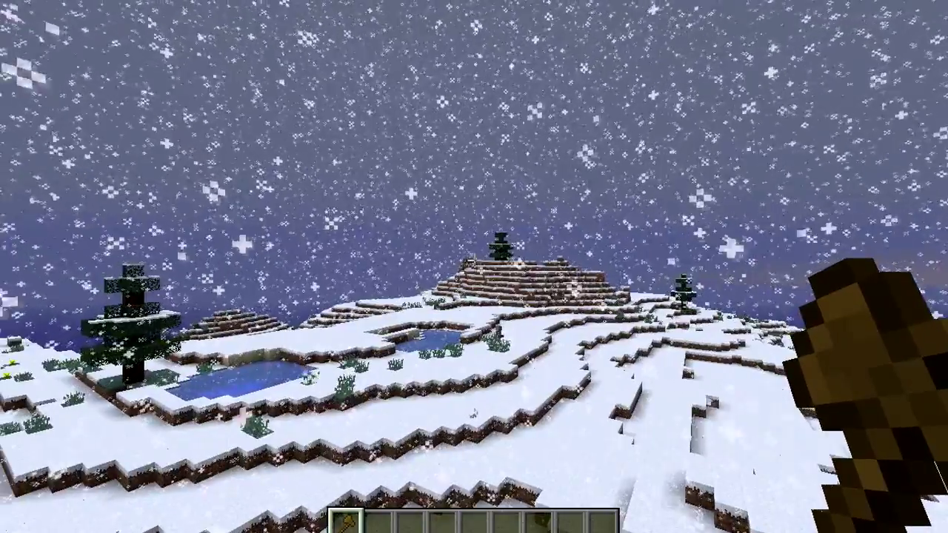
{"action": "key", "text": "Escape"}
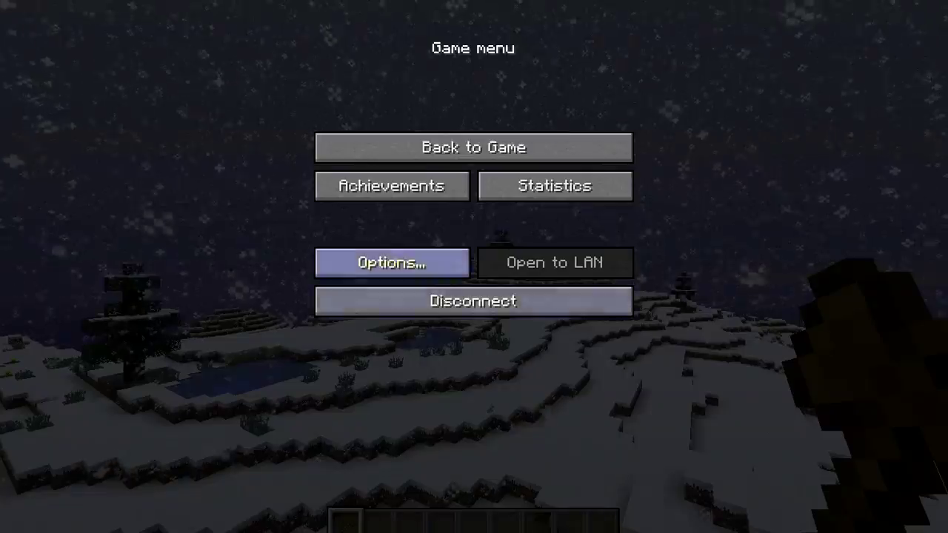